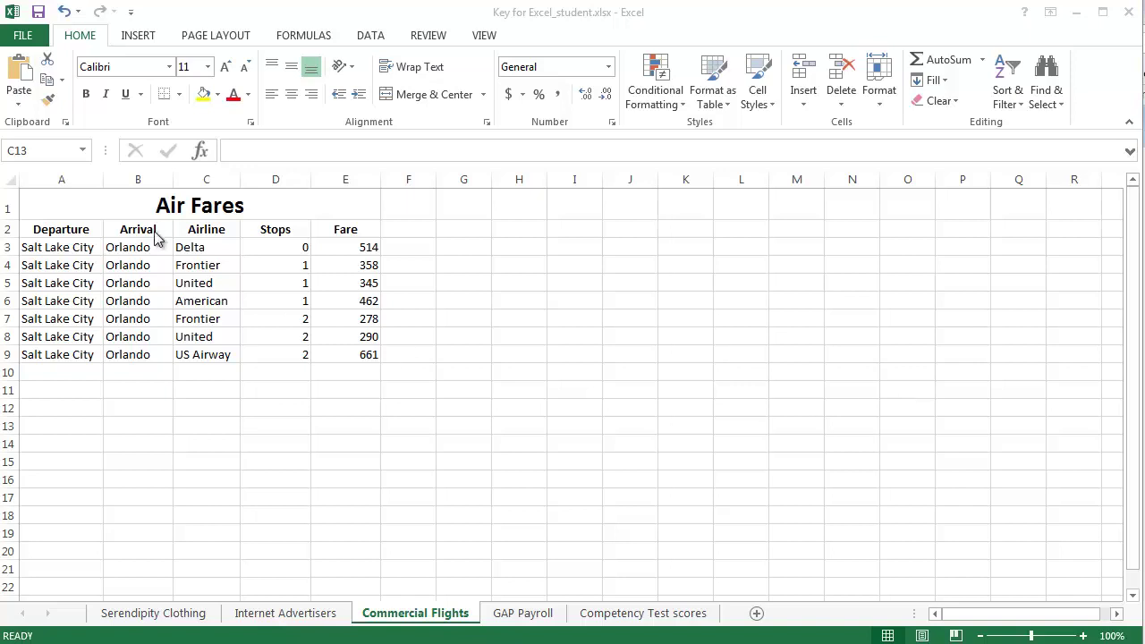
left_click(192, 205)
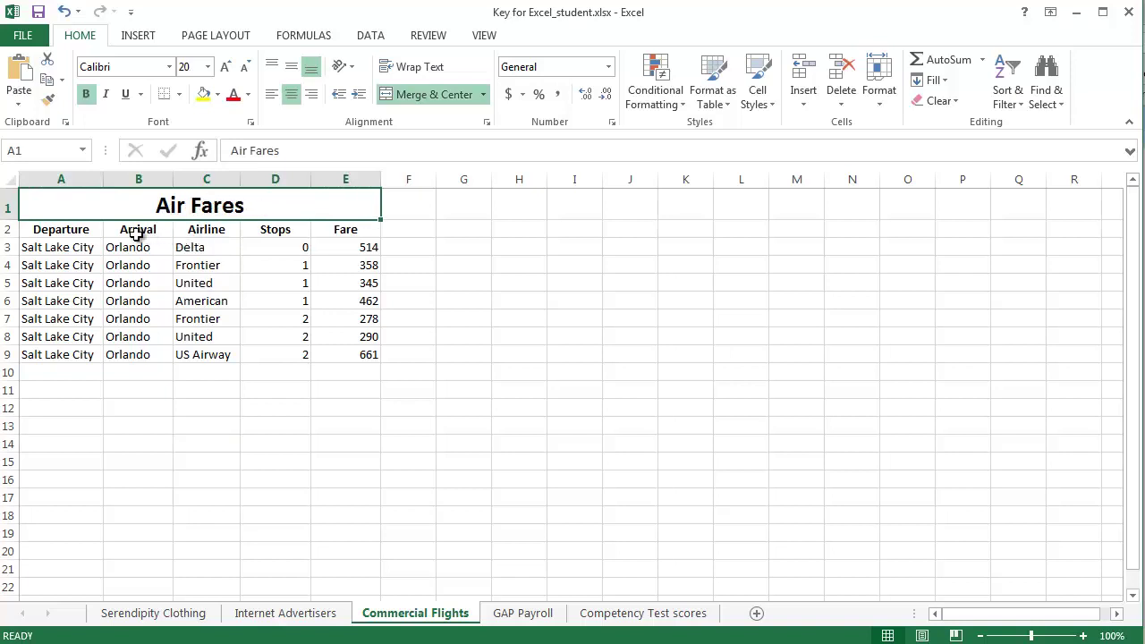
left_click(77, 230)
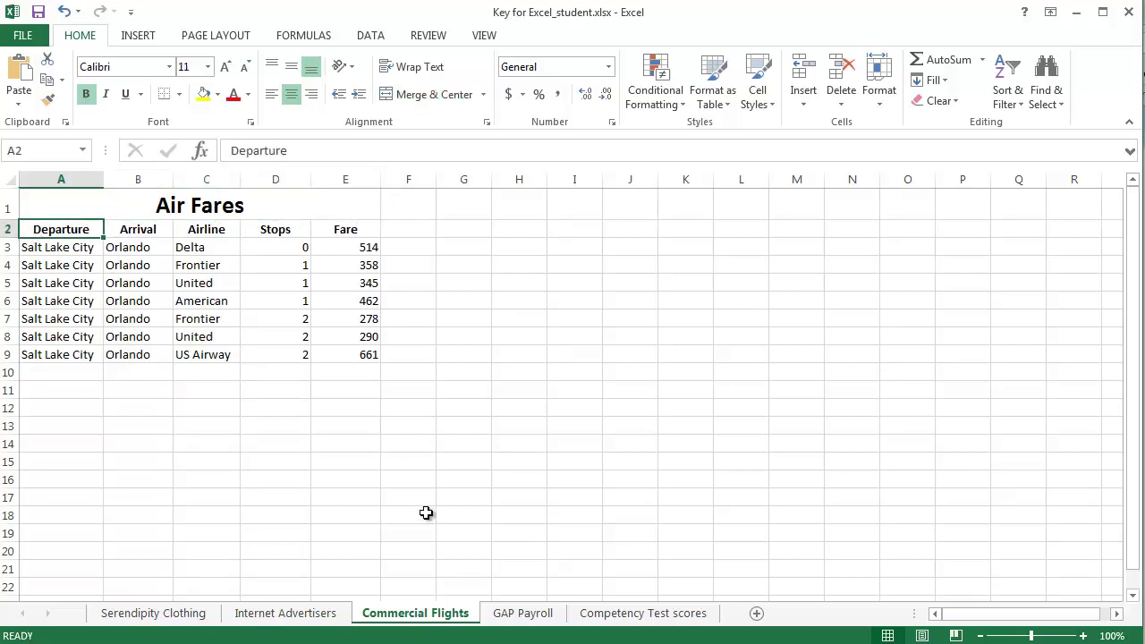
left_click(313, 463)
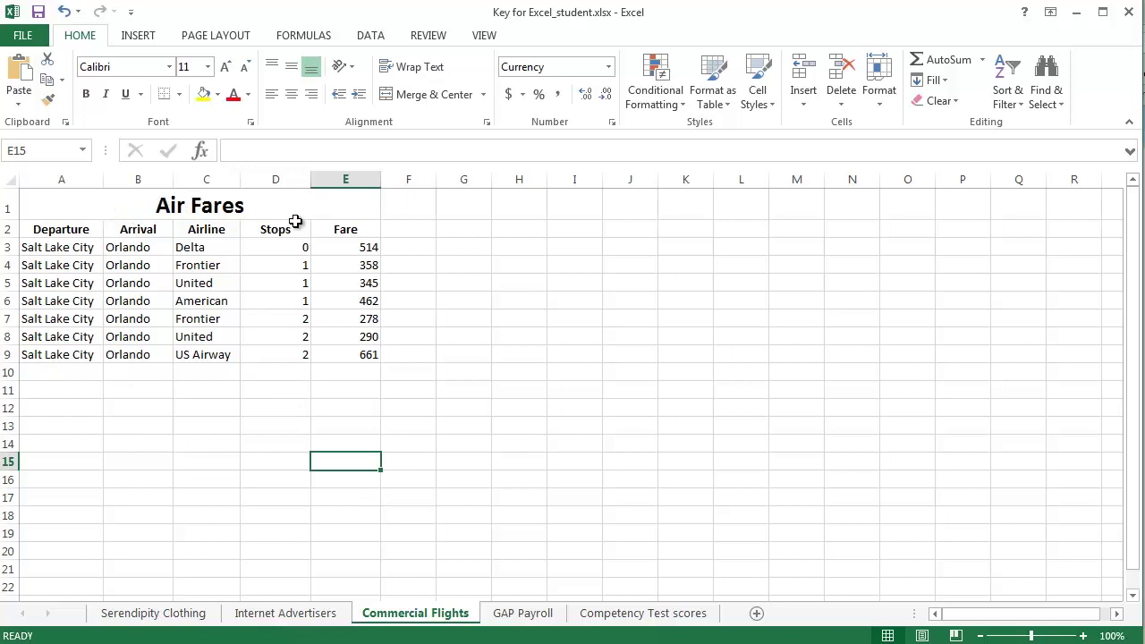
left_click(271, 425)
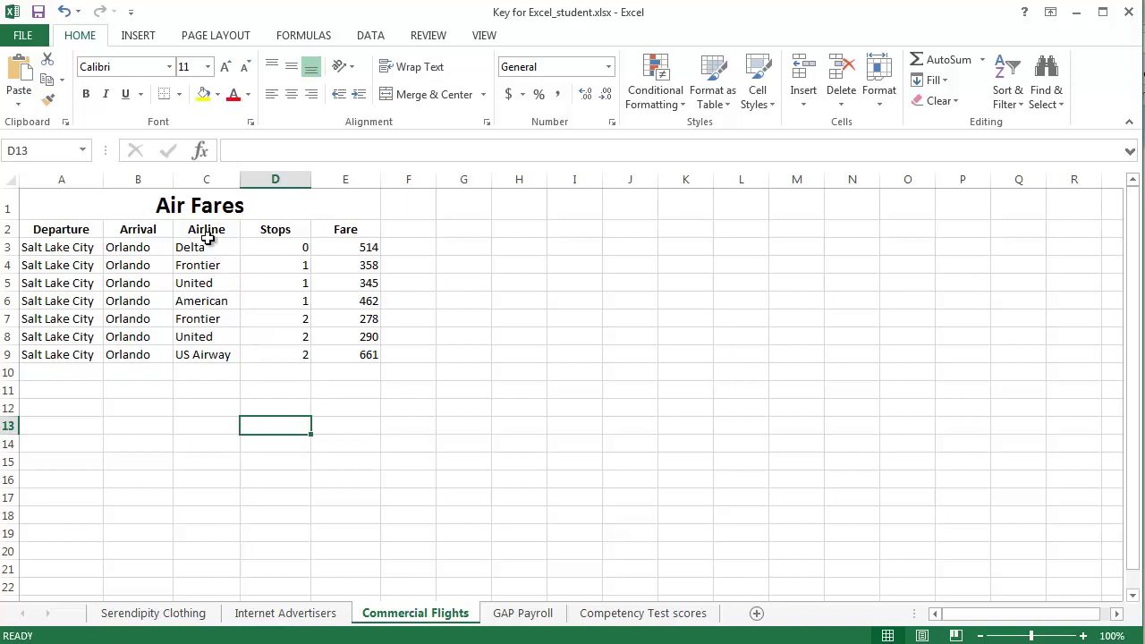
Sort the Air Fares table by the Airline column on values, in A to Z order
left_click(200, 297)
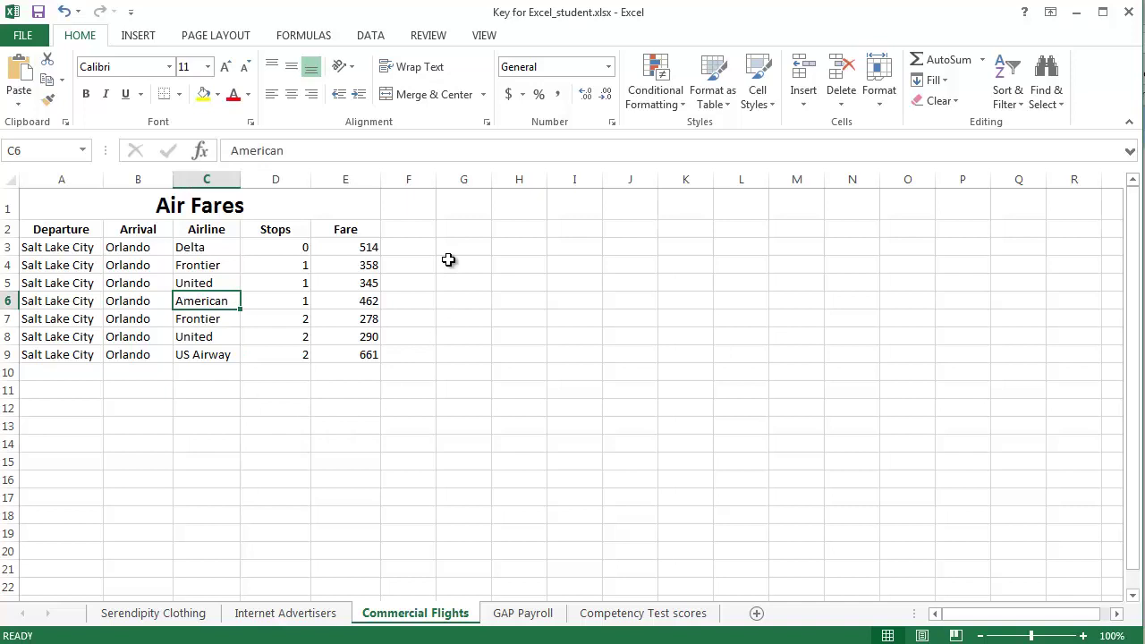
left_click(382, 39)
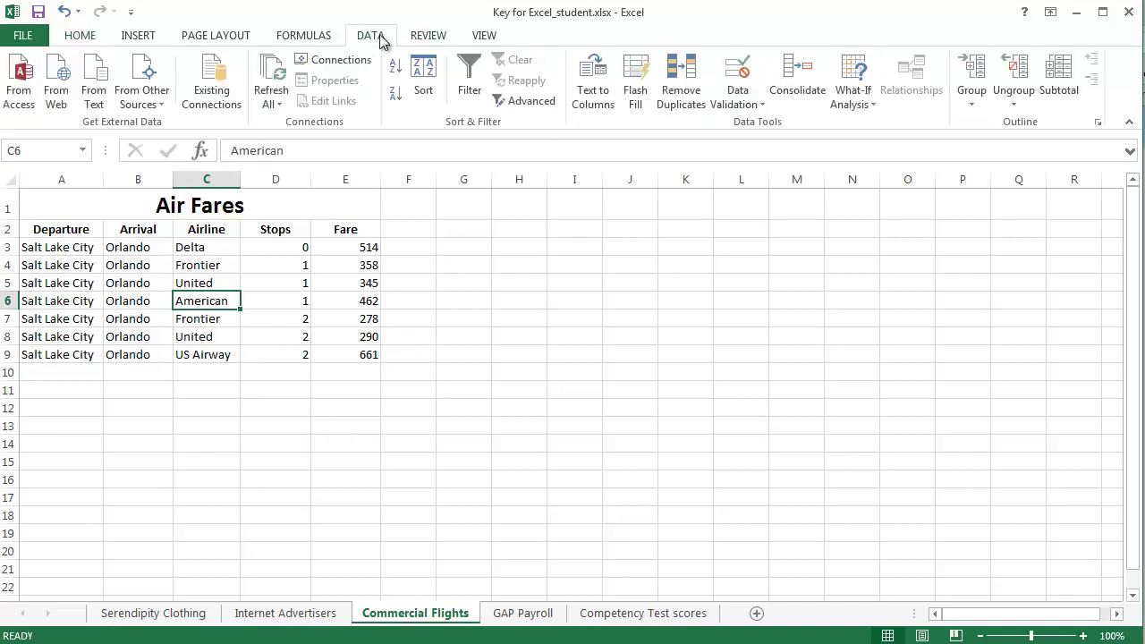
left_click(423, 76)
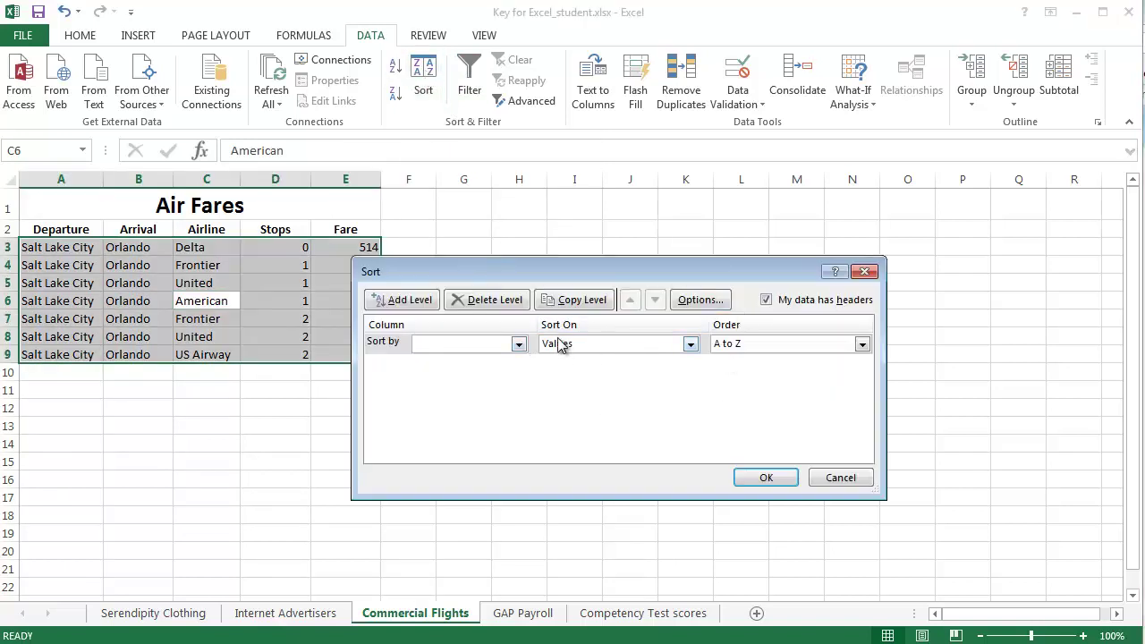
left_click(519, 344)
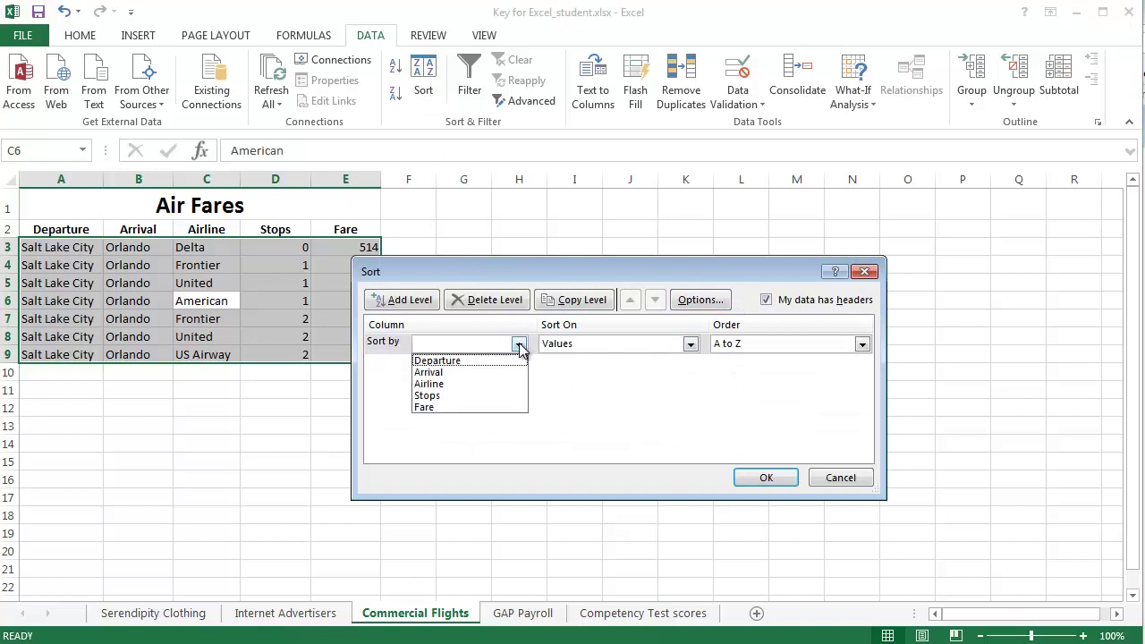
left_click(452, 384)
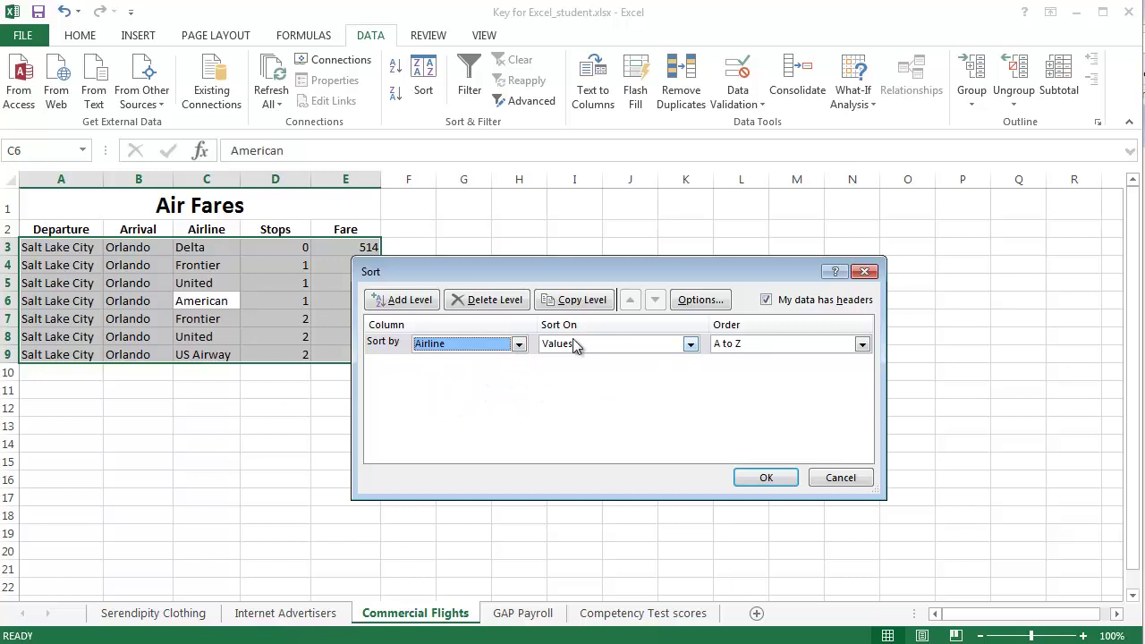
left_click(691, 344)
left_click(556, 357)
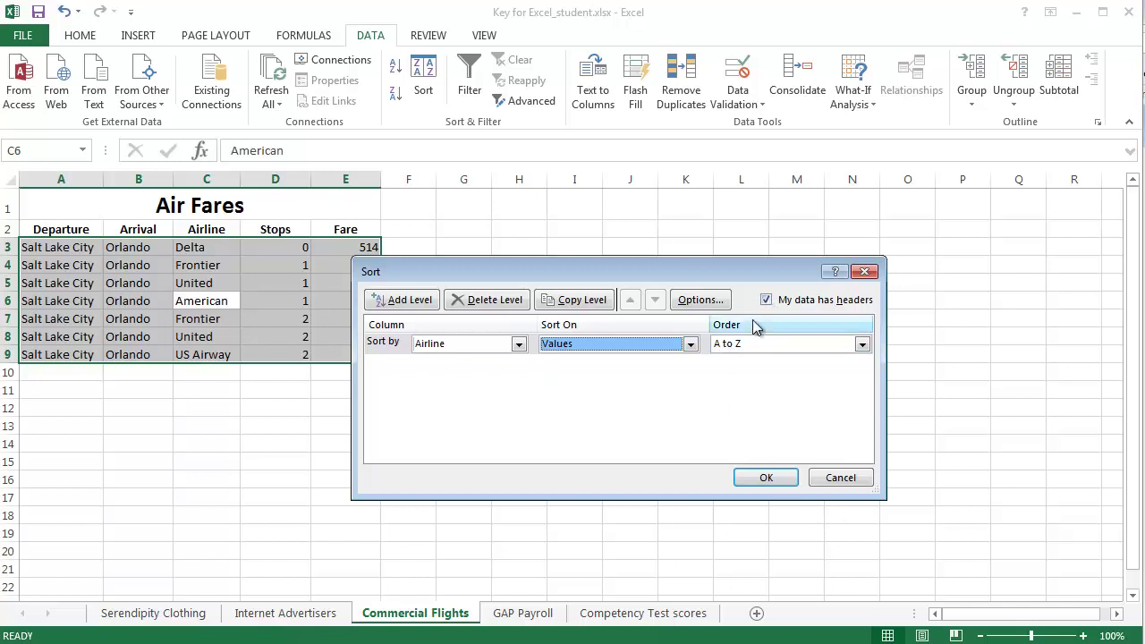
left_click(759, 481)
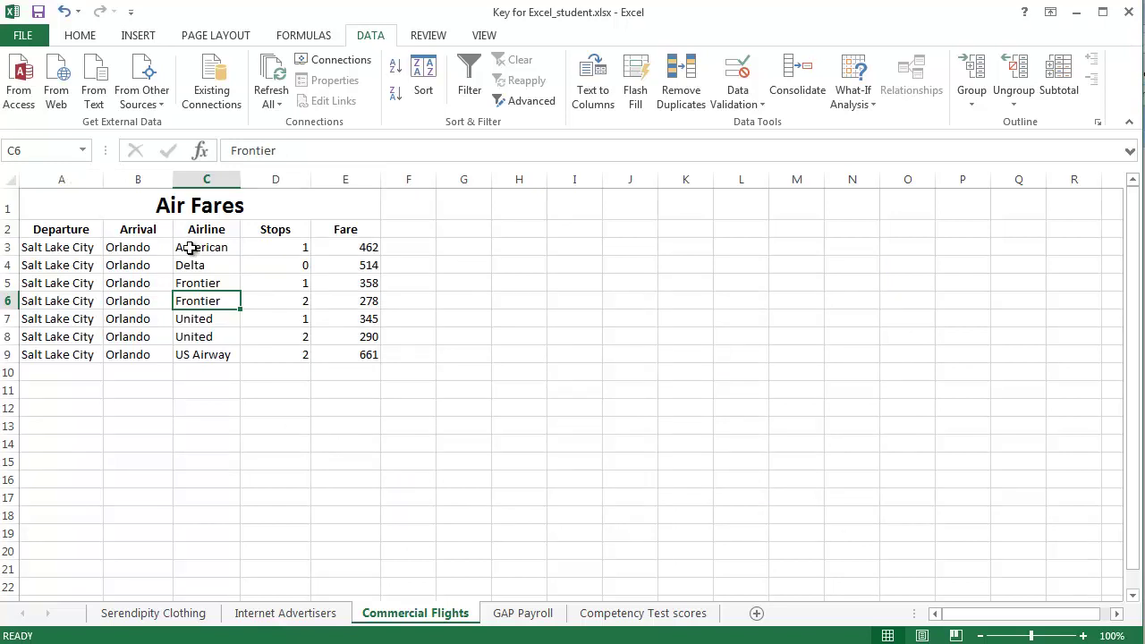
left_click(202, 250)
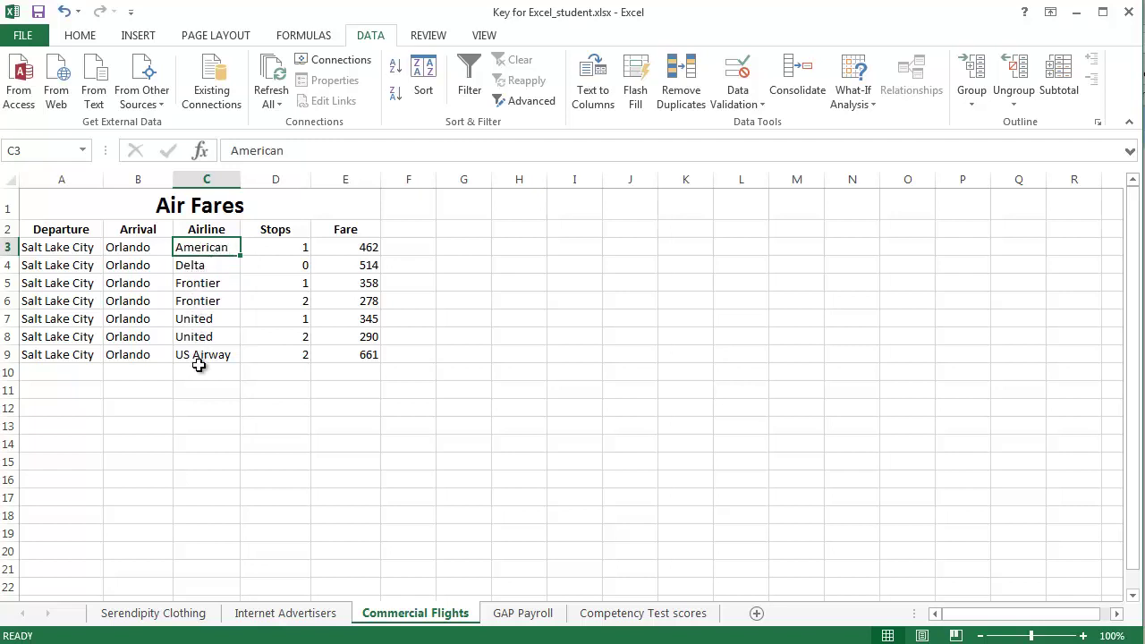
left_click(229, 409)
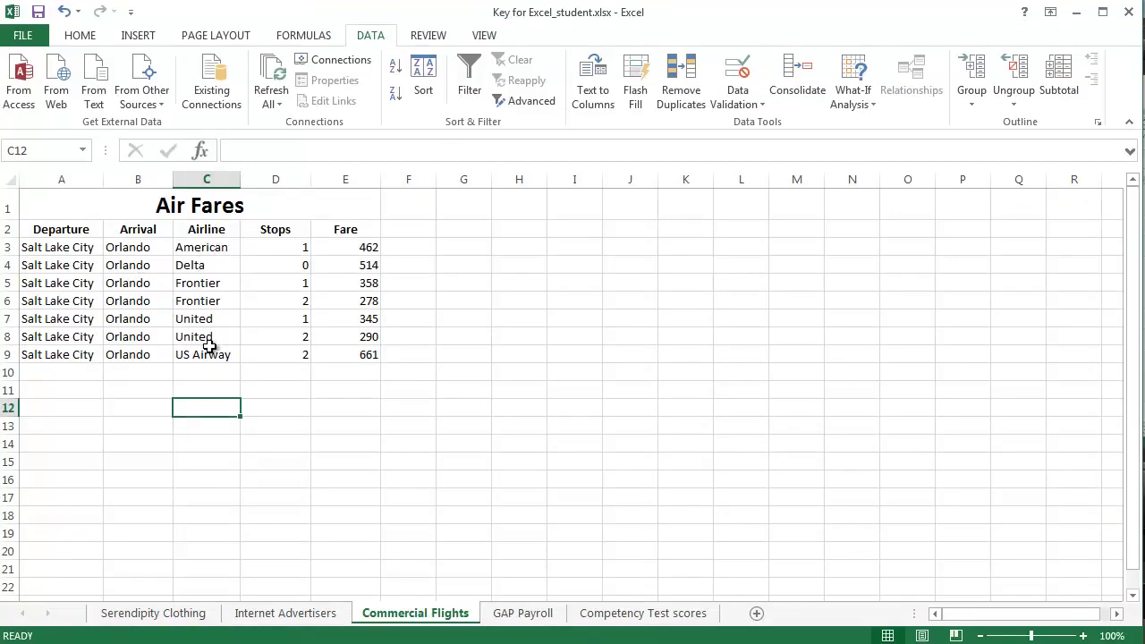
Turn on filtering for the Air Fares table and filter the Airline column to show only United
left_click(273, 231)
left_click(269, 285)
key("Left")
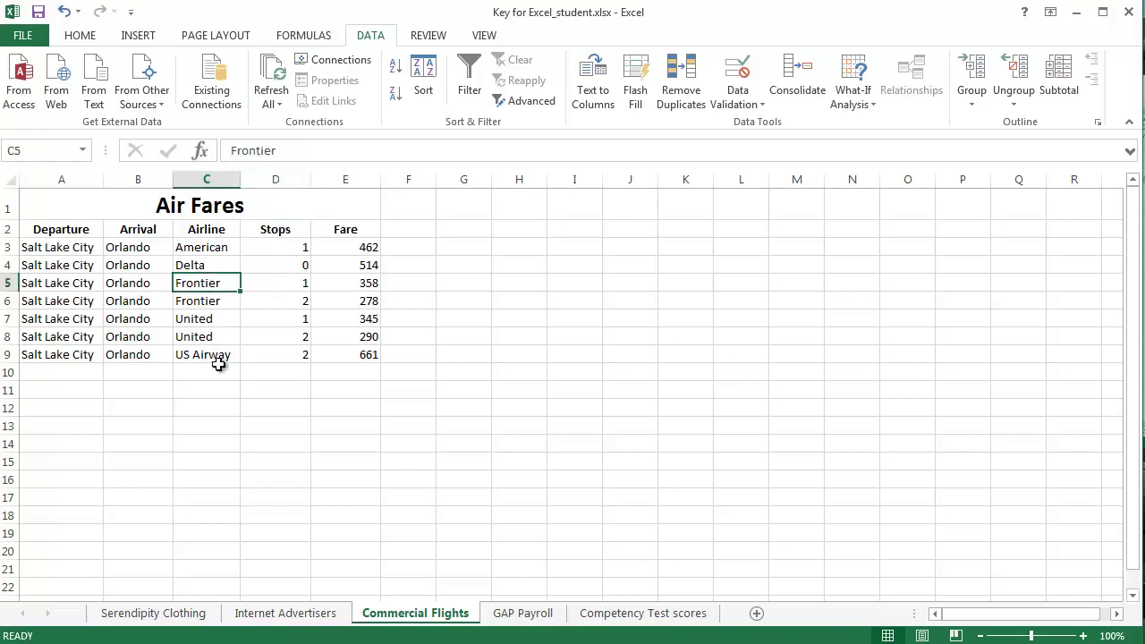
left_click(470, 76)
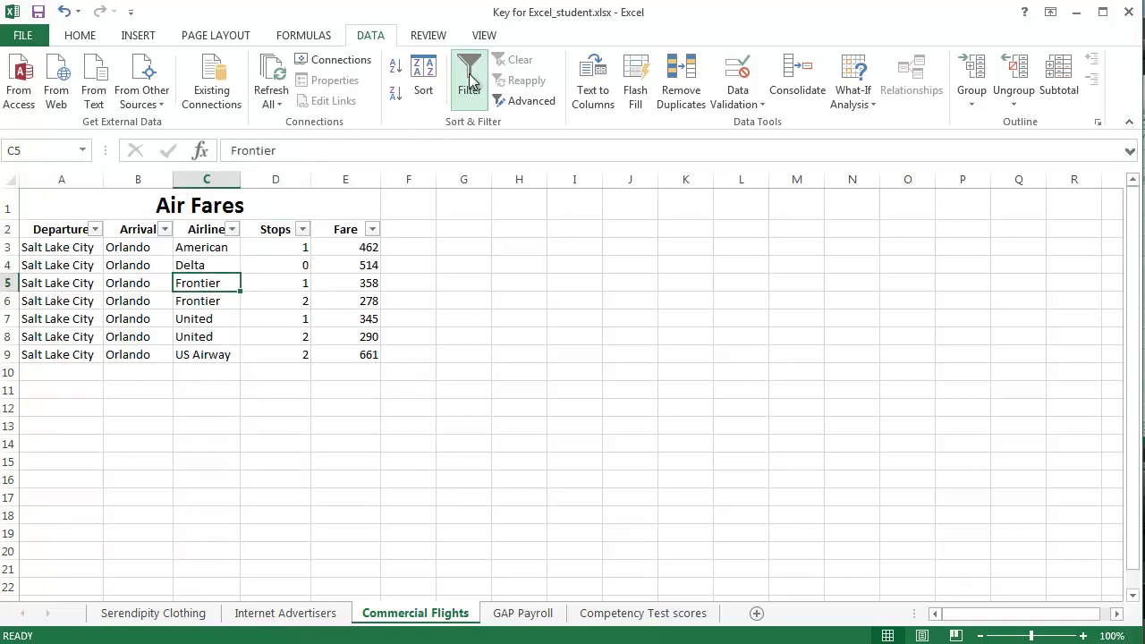
left_click(233, 230)
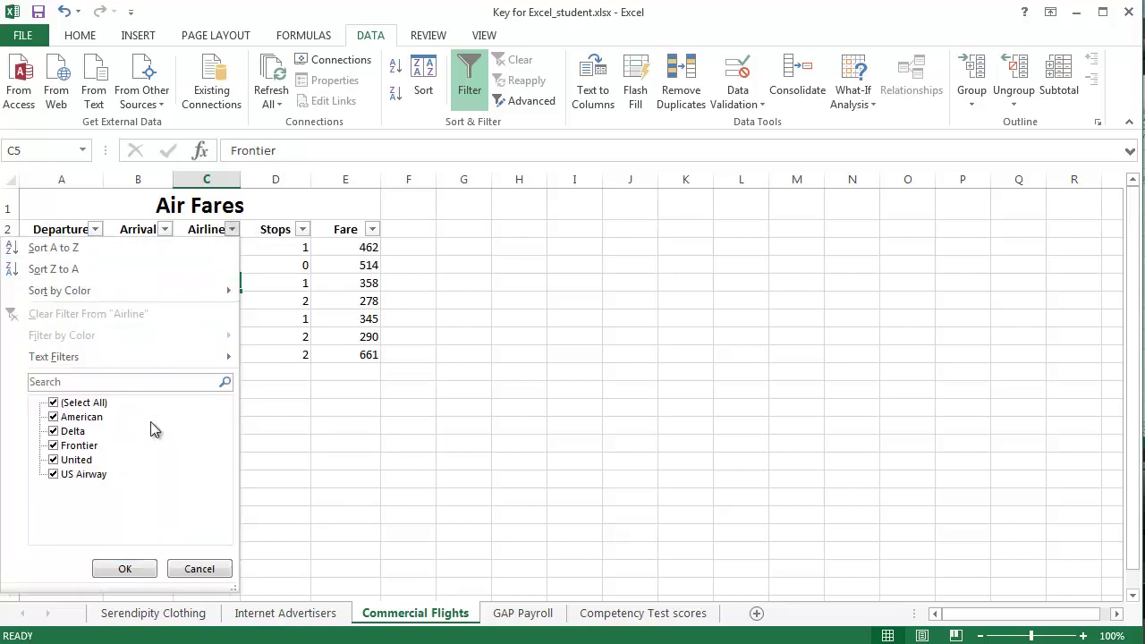
left_click(54, 405)
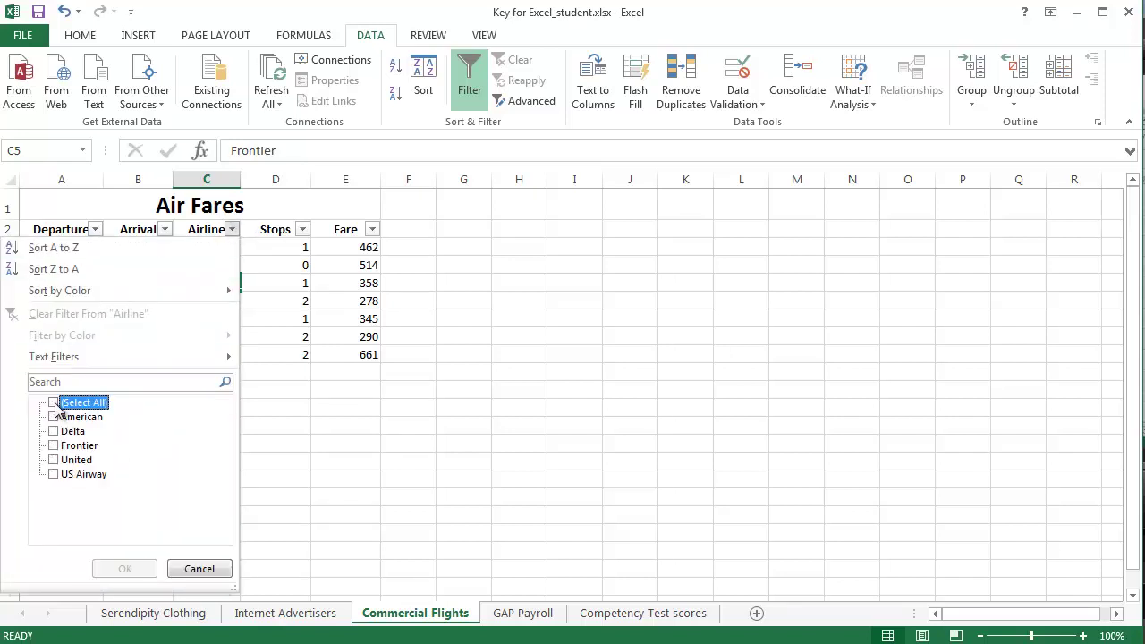
left_click(56, 460)
left_click(125, 569)
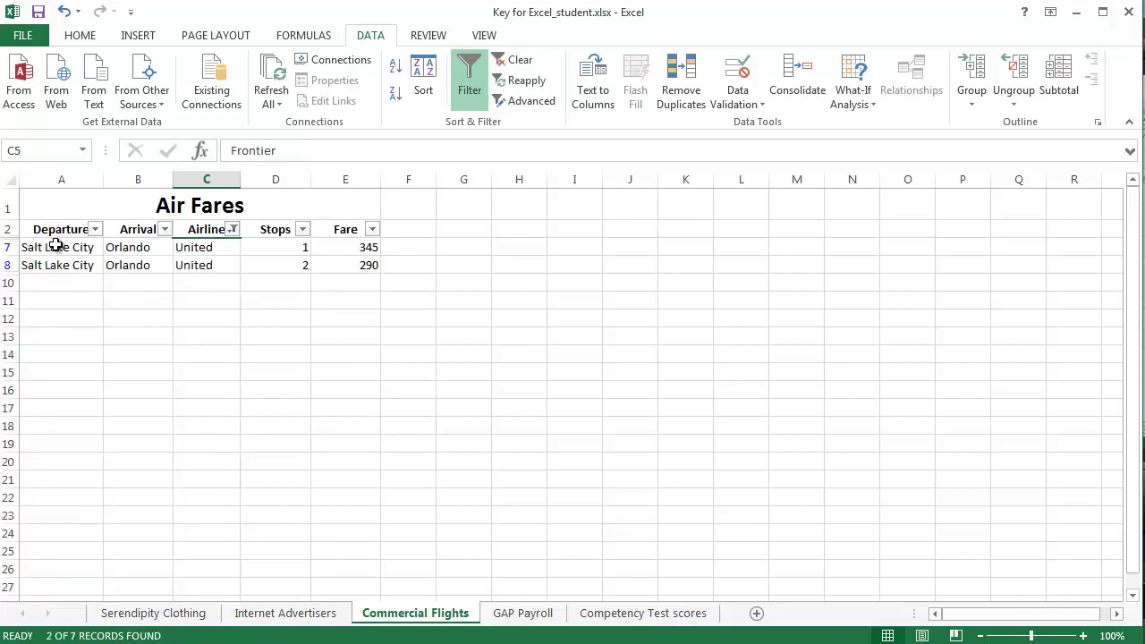
Copy the filtered United rows with their column headings to cell A15, and turn off the table's filter
left_click_drag(49, 230, 346, 266)
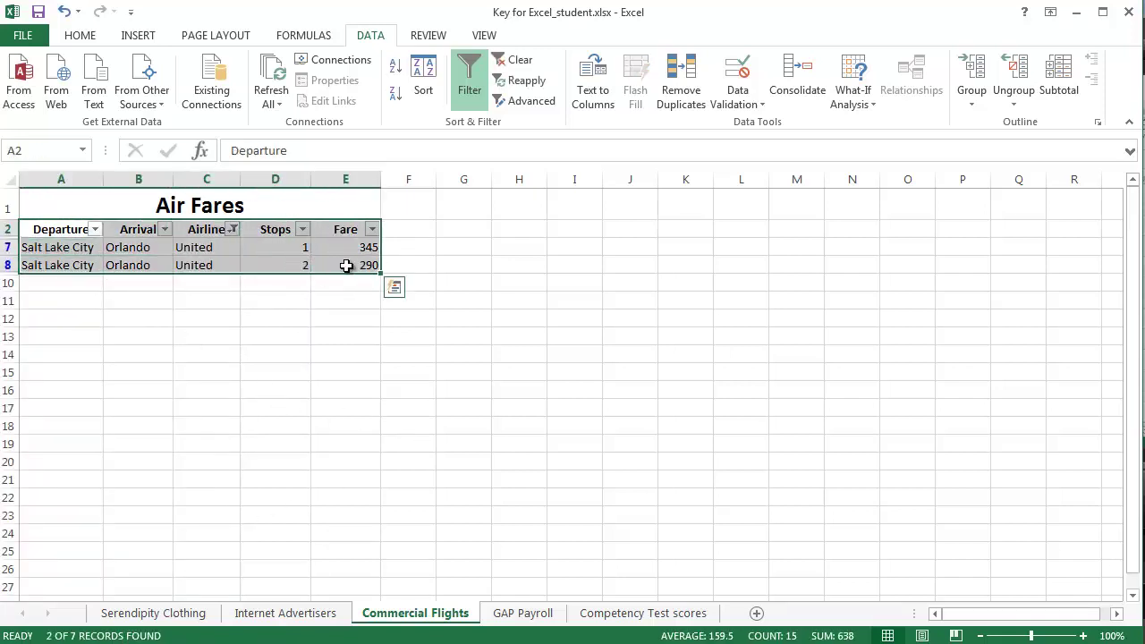
key("ctrl+c")
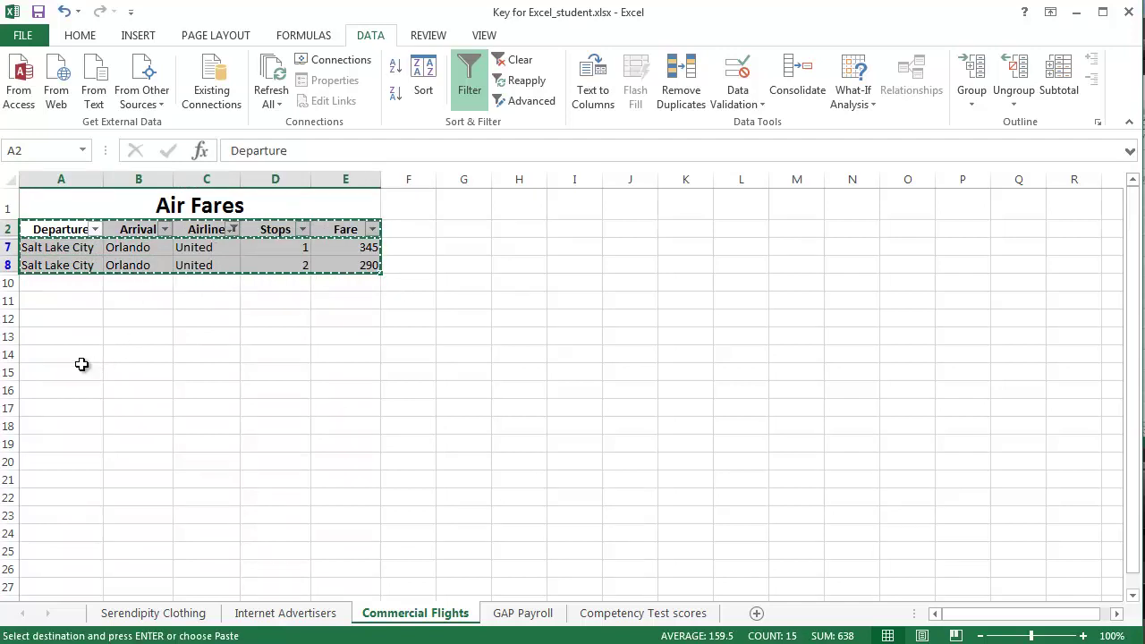
left_click(61, 376)
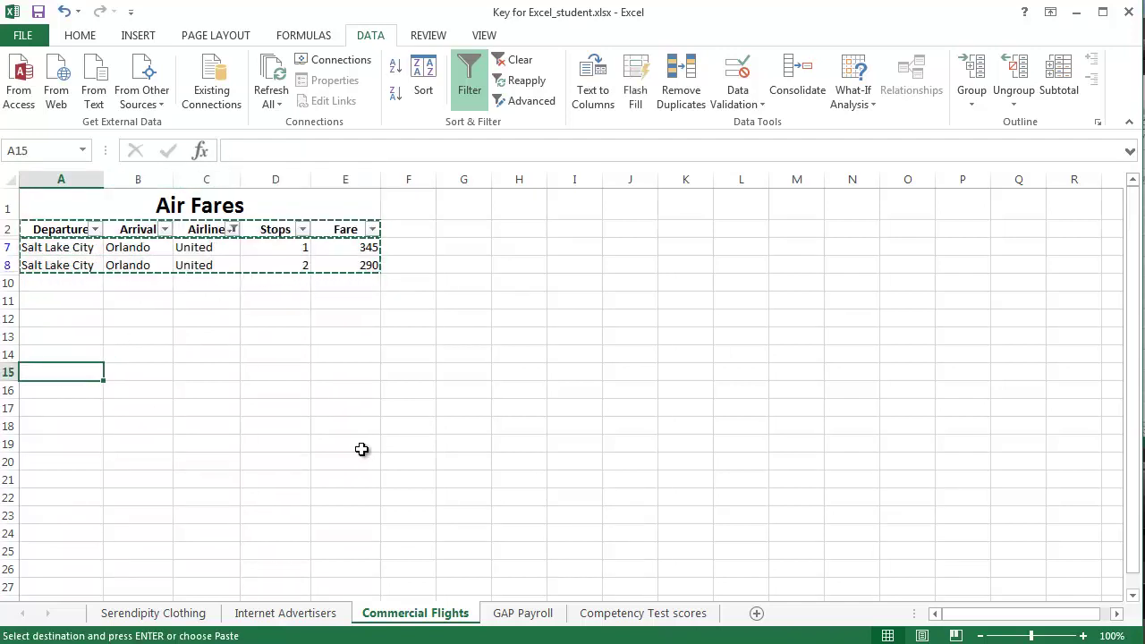
key("ctrl+v")
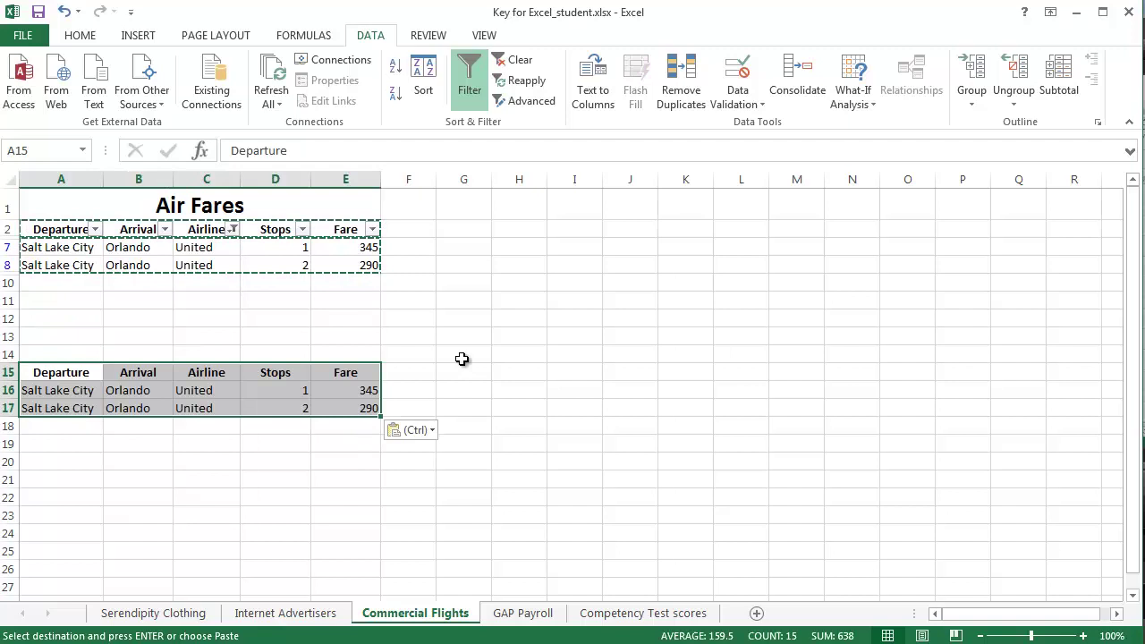
left_click(469, 82)
left_click(476, 414)
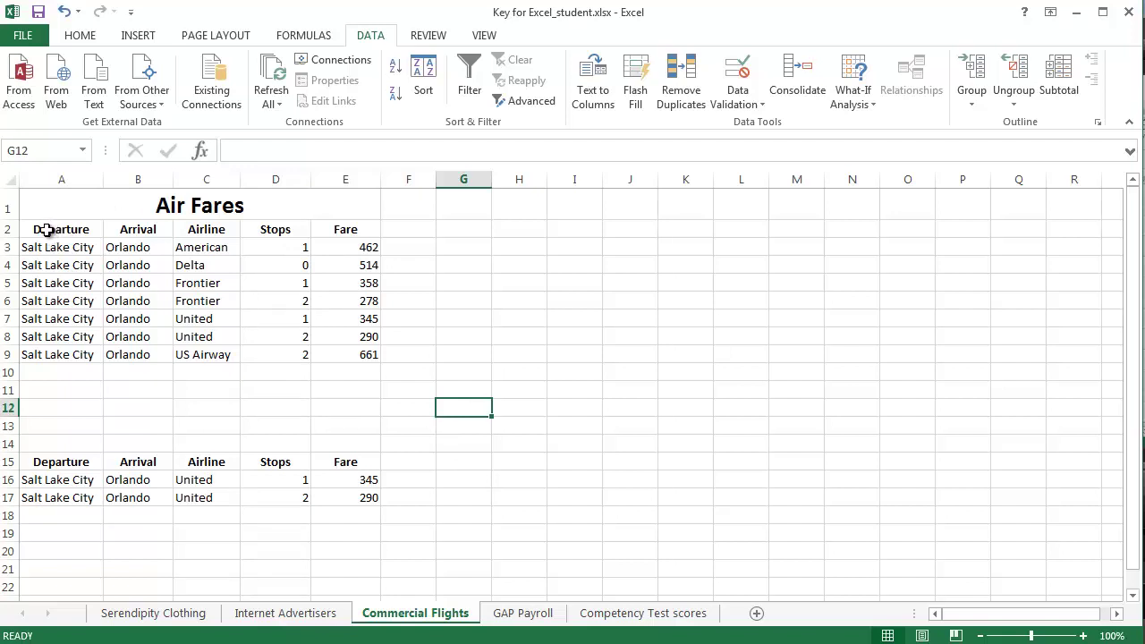
Apply All Borders to the full Air Fares table including its title, A1:E9
left_click_drag(46, 230, 357, 363)
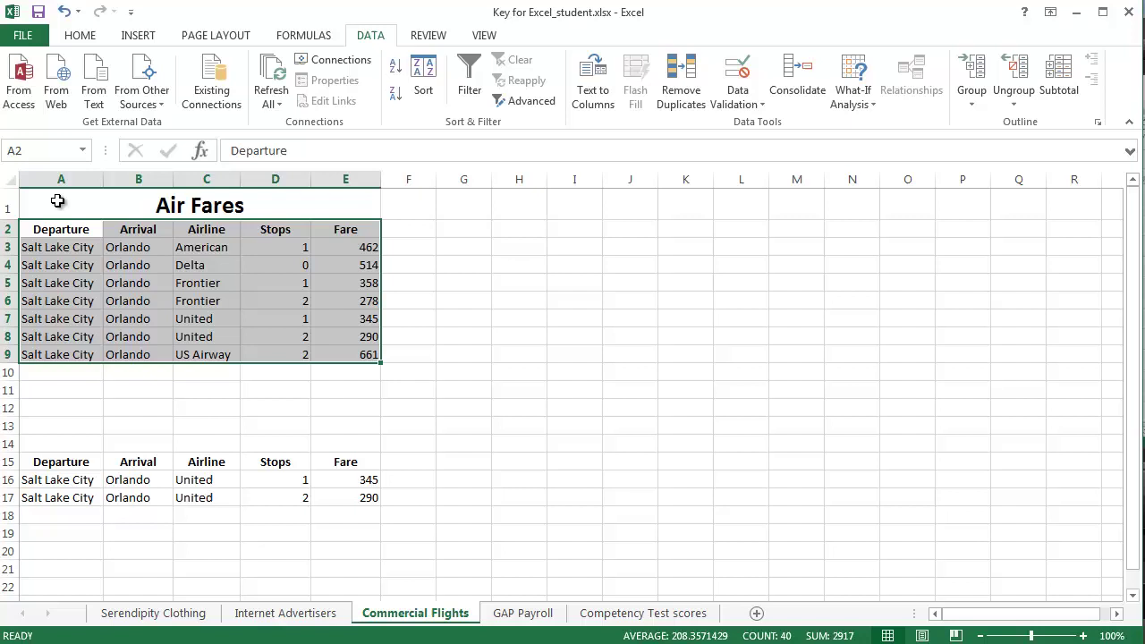
left_click_drag(57, 202, 308, 352)
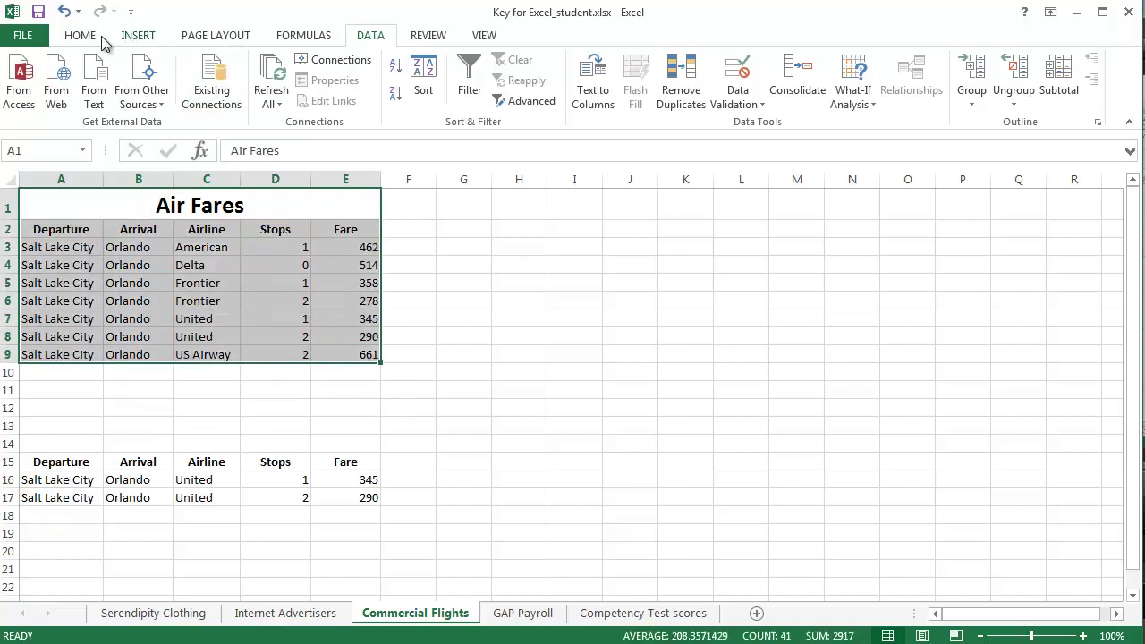
left_click(83, 35)
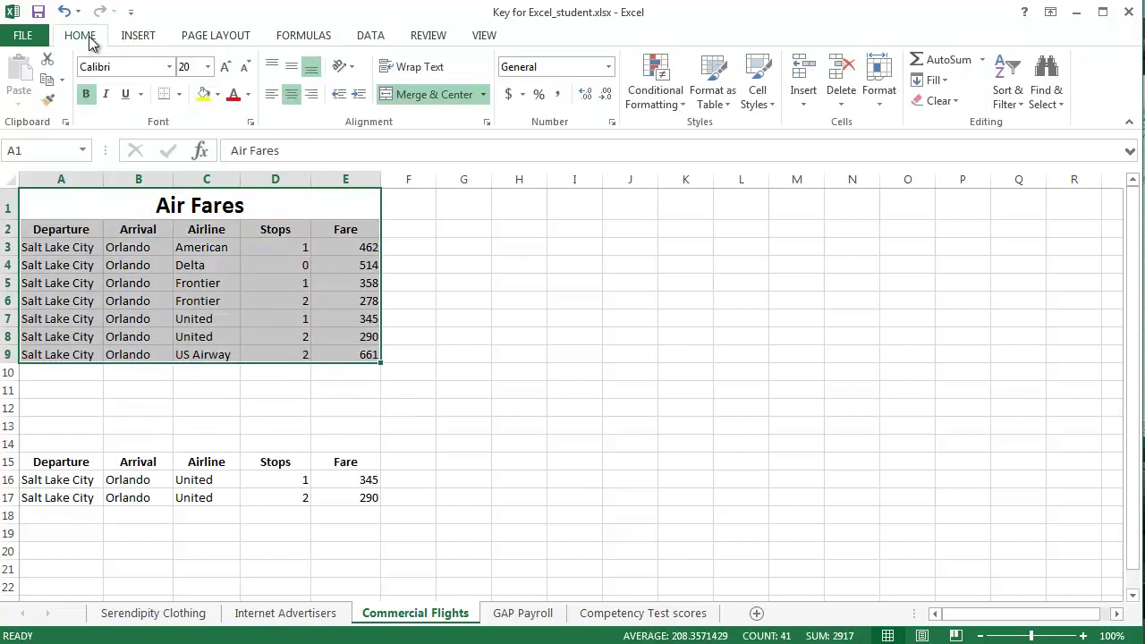
left_click(180, 98)
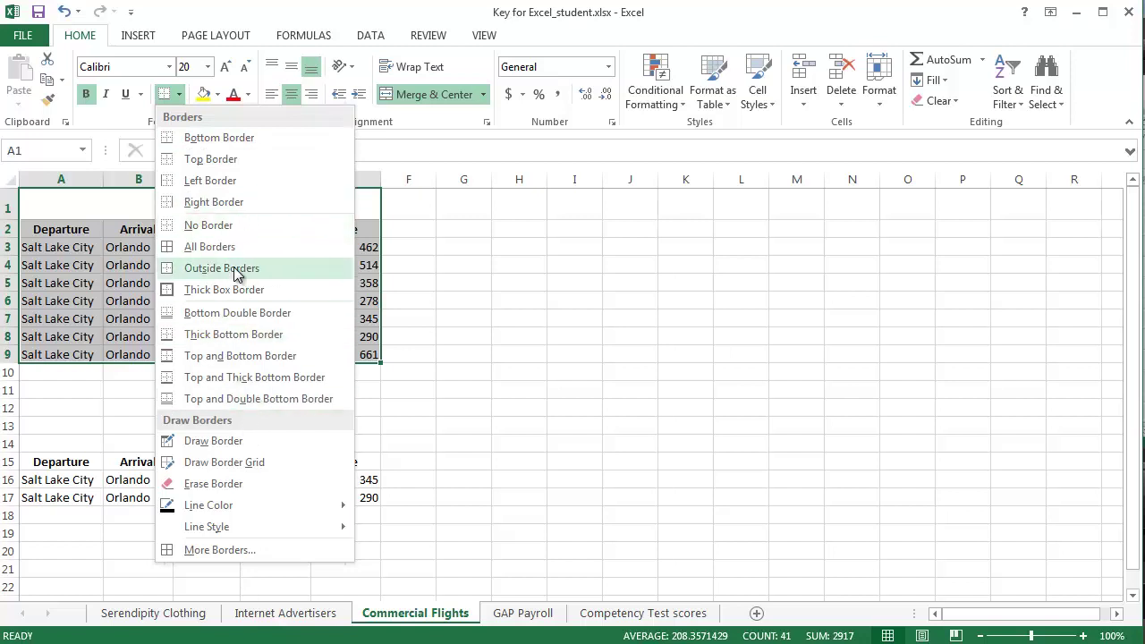
left_click(208, 248)
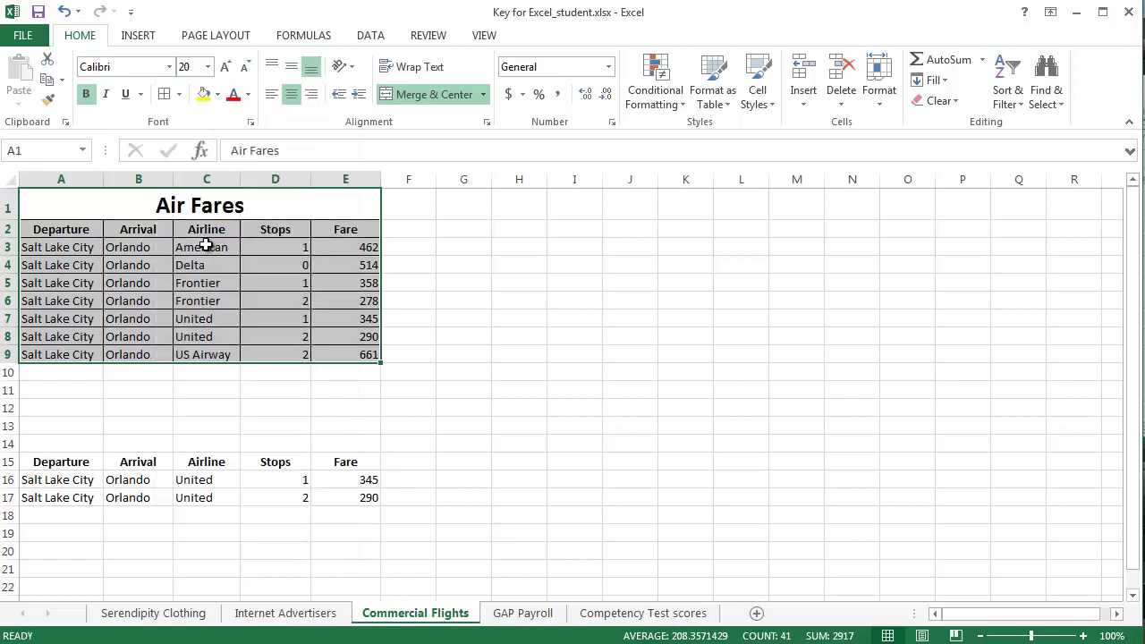
left_click(465, 324)
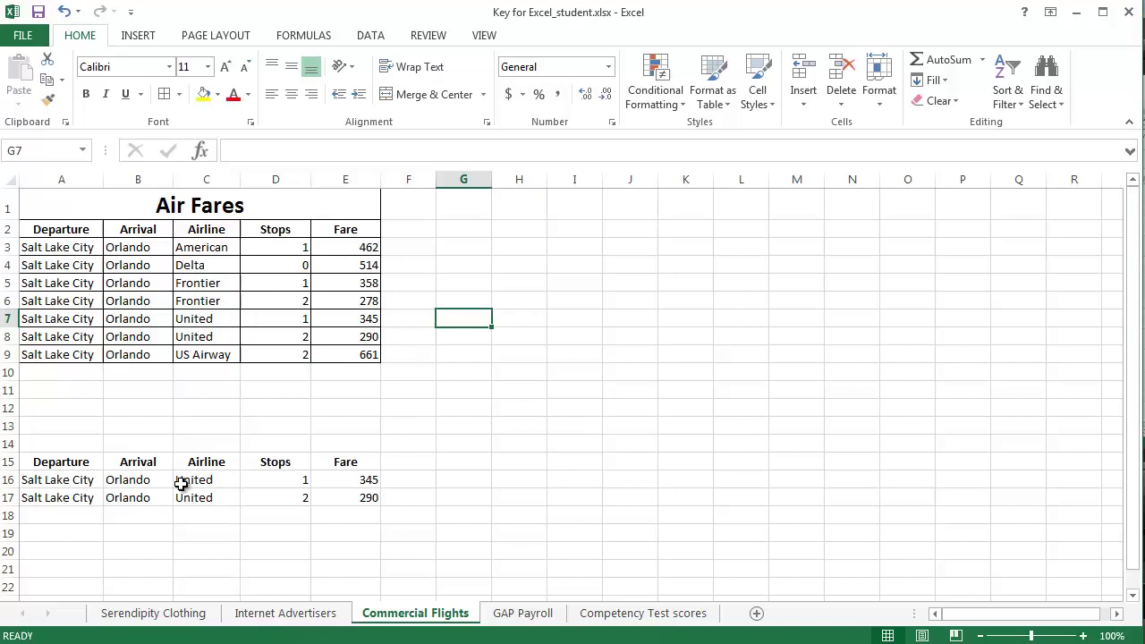
left_click(217, 475)
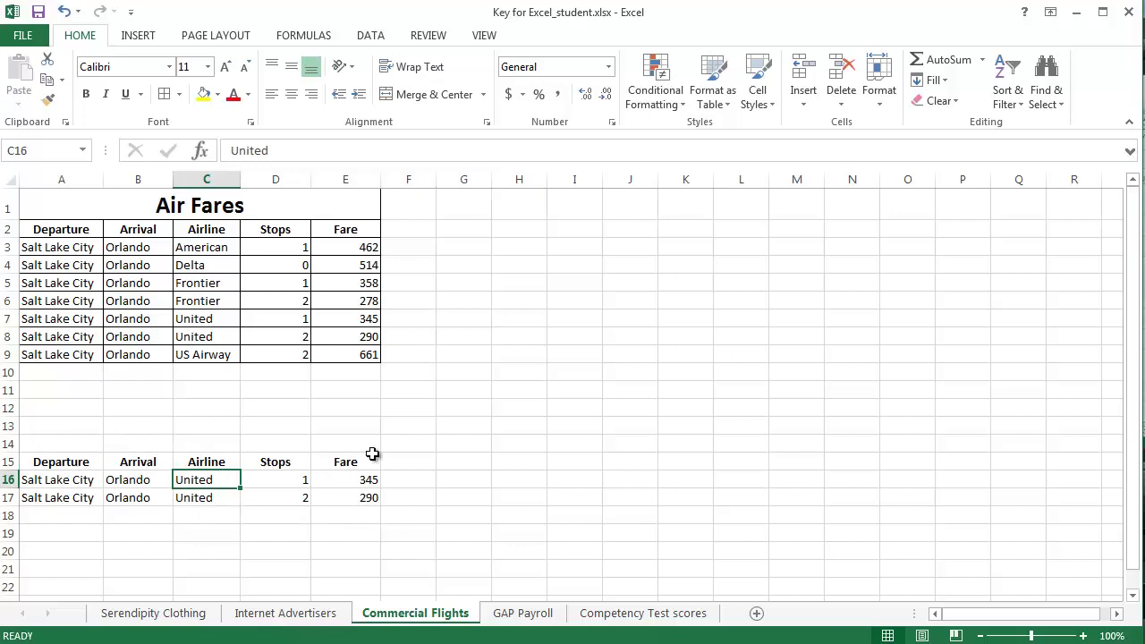
left_click(528, 479)
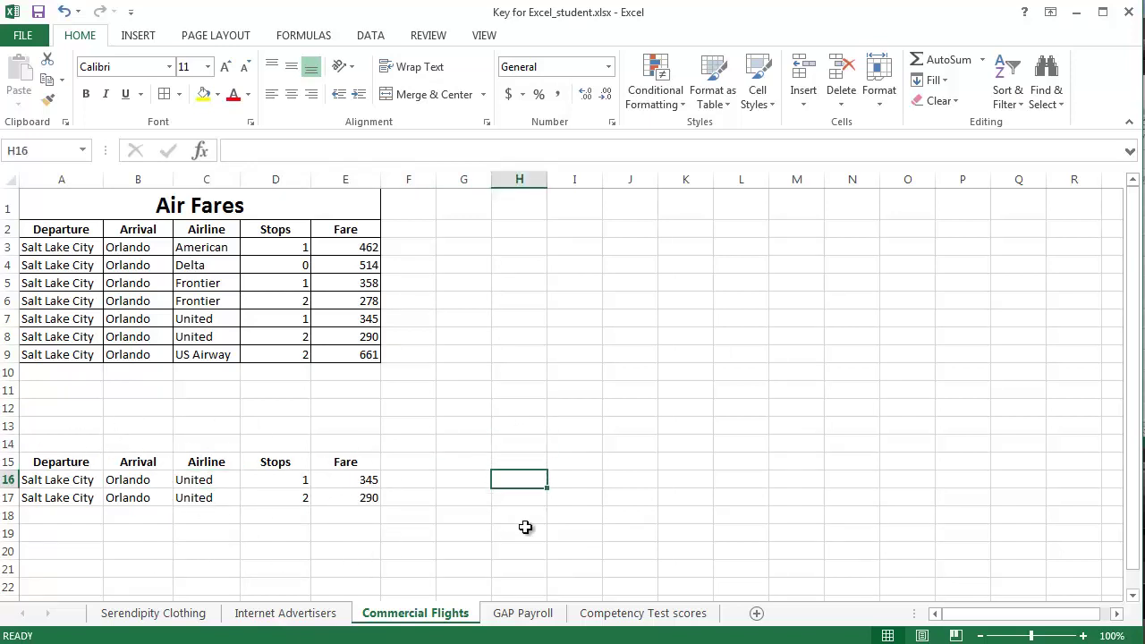
left_click(525, 534)
left_click(590, 448)
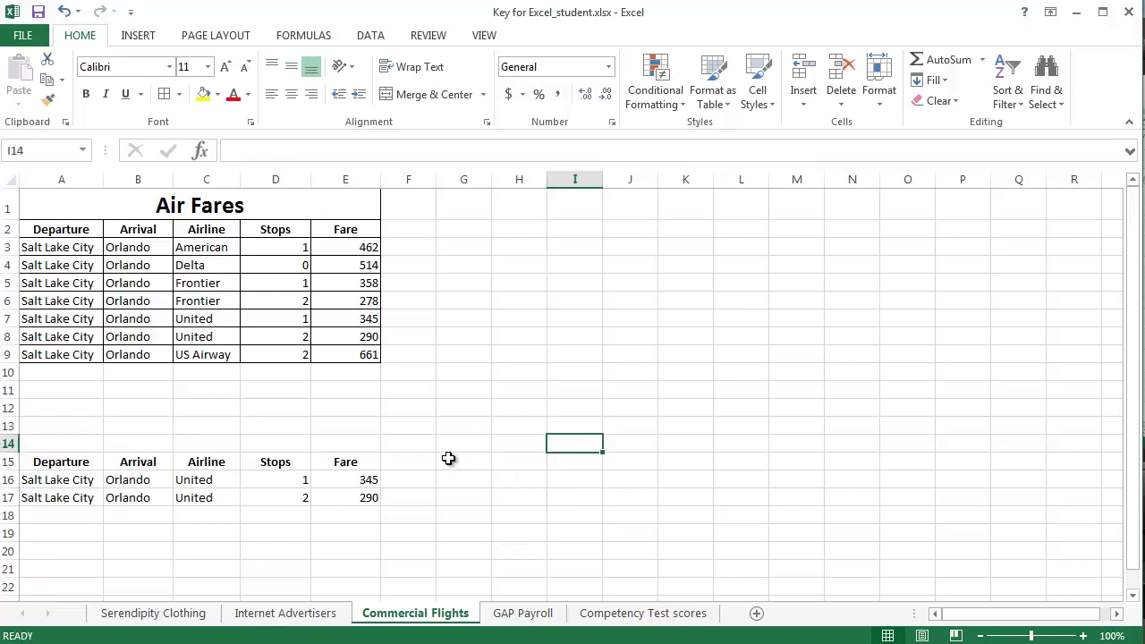
left_click_drag(74, 206, 183, 355)
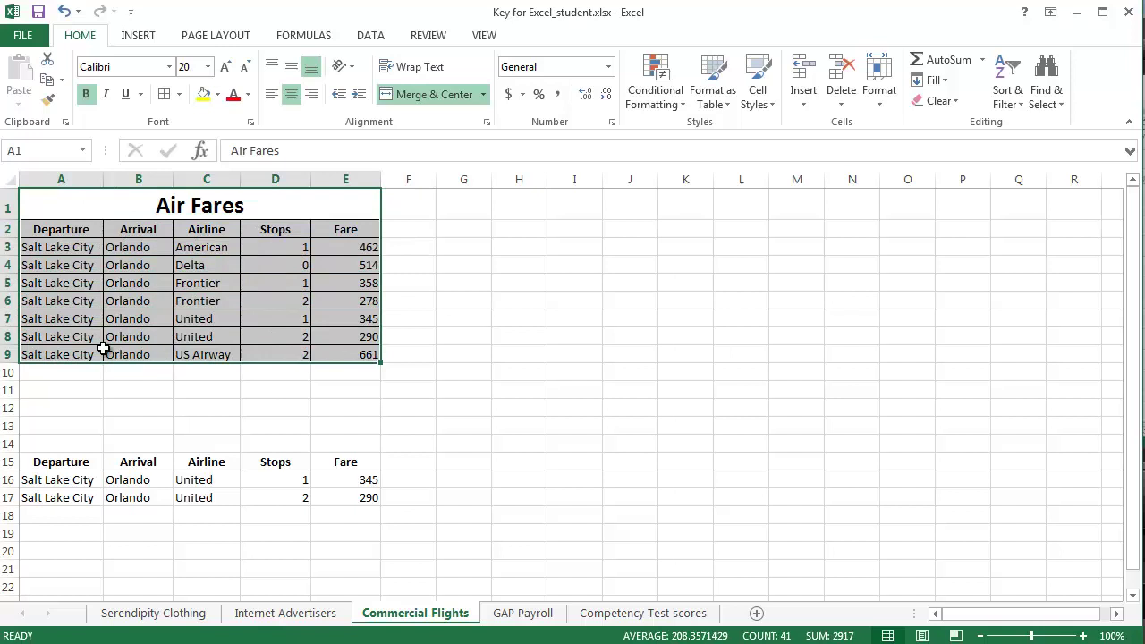
left_click(161, 406)
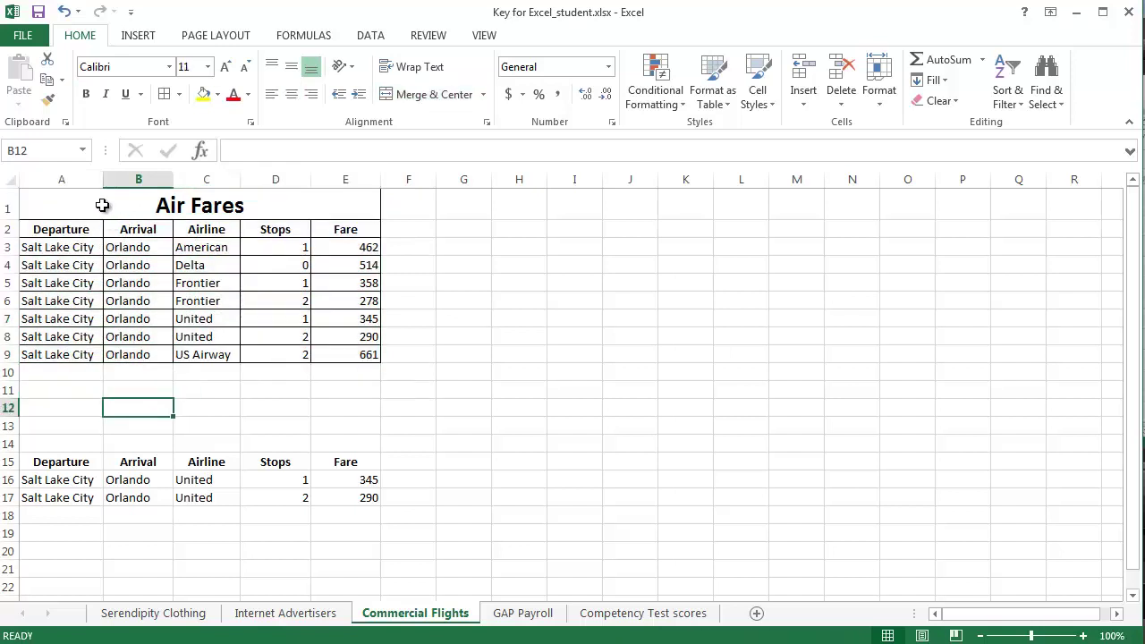